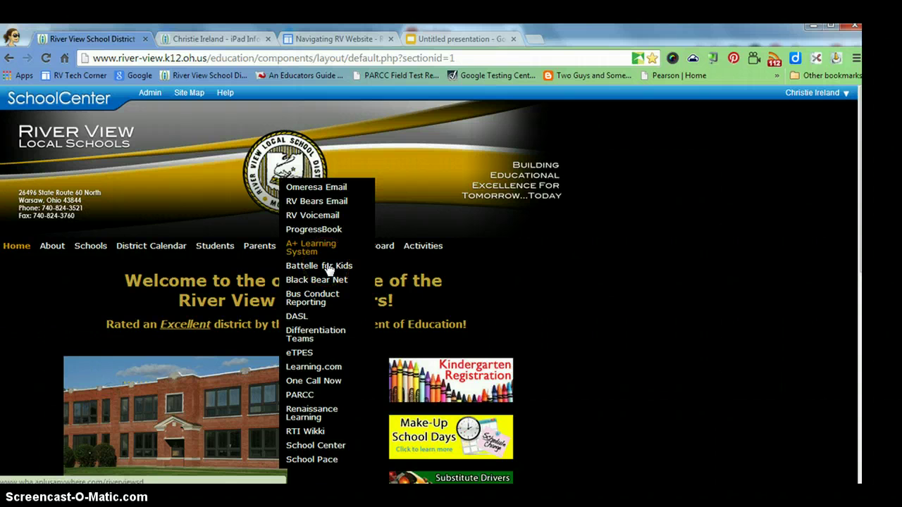
- Open School Center from the district site and go to the teacher's own website through the Site Access list
{"action": "left_click", "coordinate": [323, 446]}
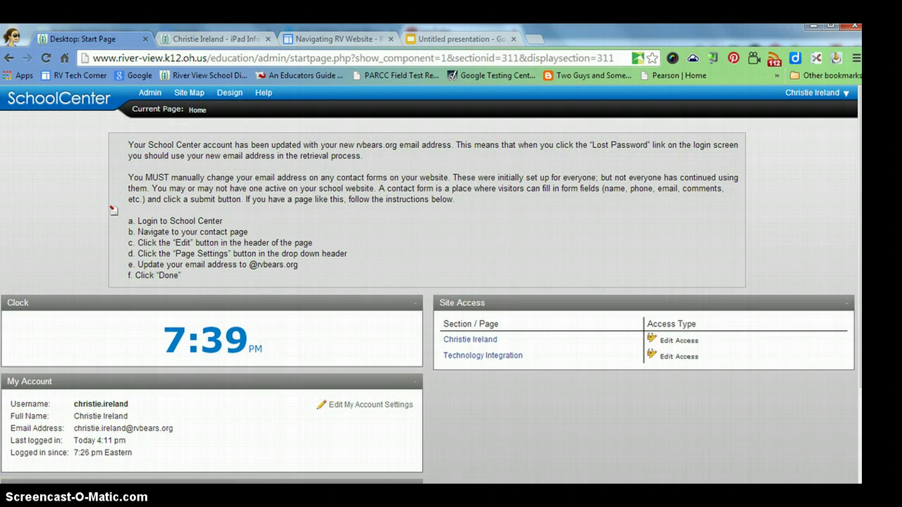
{"action": "left_click", "coordinate": [543, 380]}
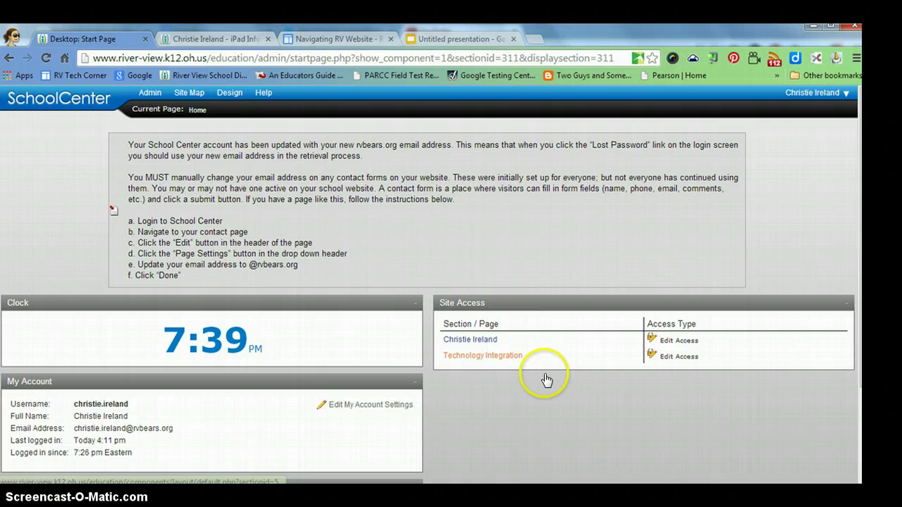
{"action": "left_click", "coordinate": [482, 358]}
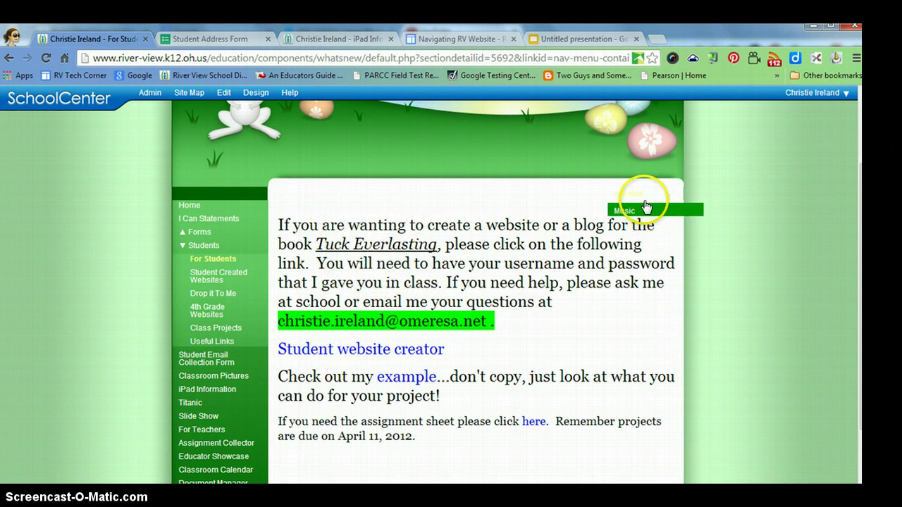
- Follow the Student website creator link and the Assignment Form link to compare how each opens, and return to the For Students page
{"action": "left_click", "coordinate": [380, 350]}
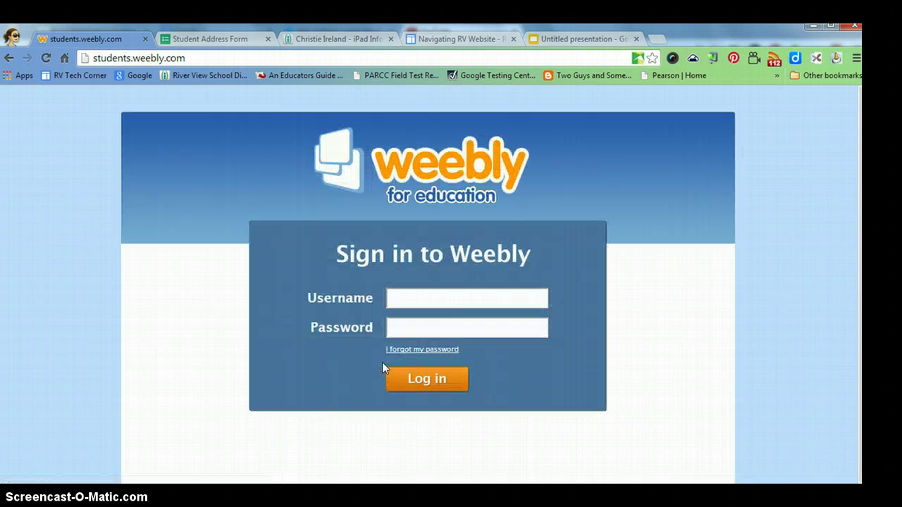
{"action": "left_click", "coordinate": [365, 347]}
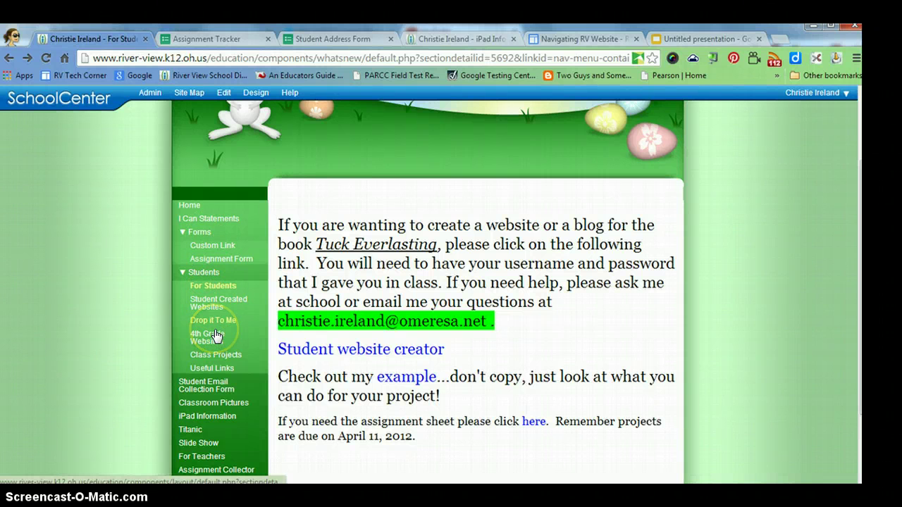
{"action": "left_click", "coordinate": [224, 274]}
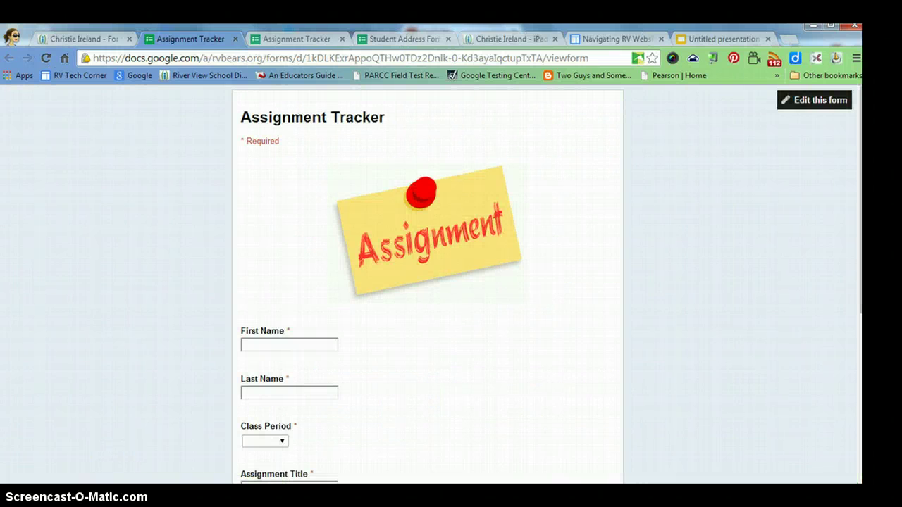
{"action": "key", "text": "ctrl+shift+Tab"}
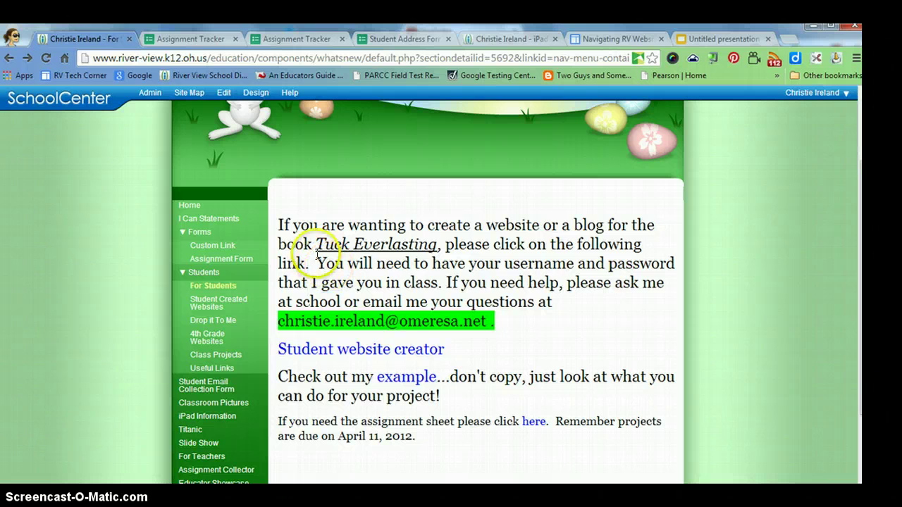
- Add a new Layout Page to the teacher's site and title it Example
{"action": "scroll", "coordinate": [289, 227], "scroll_direction": "up", "scroll_amount": 2}
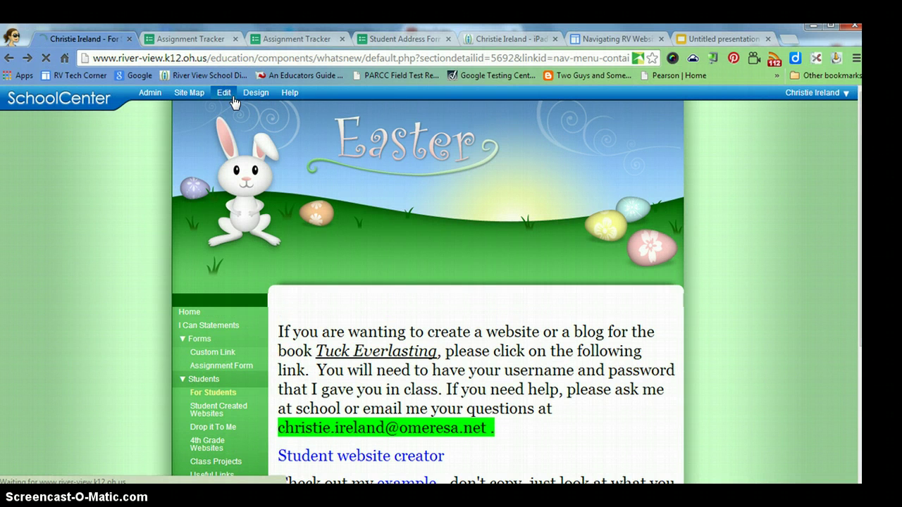
{"action": "left_click", "coordinate": [233, 97]}
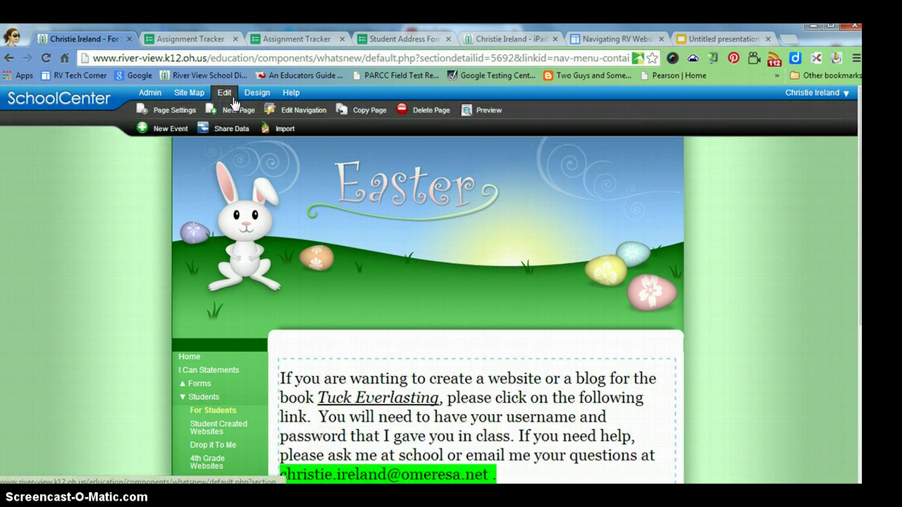
{"action": "left_click", "coordinate": [233, 107]}
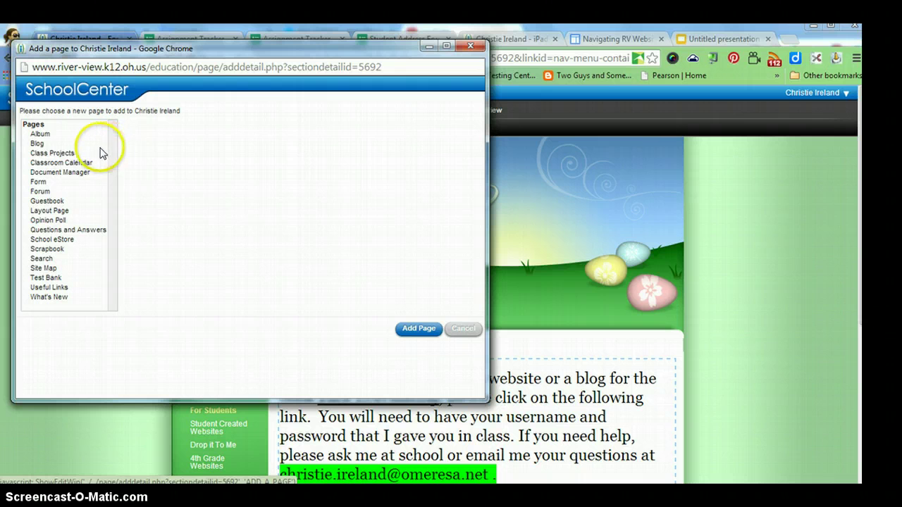
{"action": "left_click", "coordinate": [52, 211]}
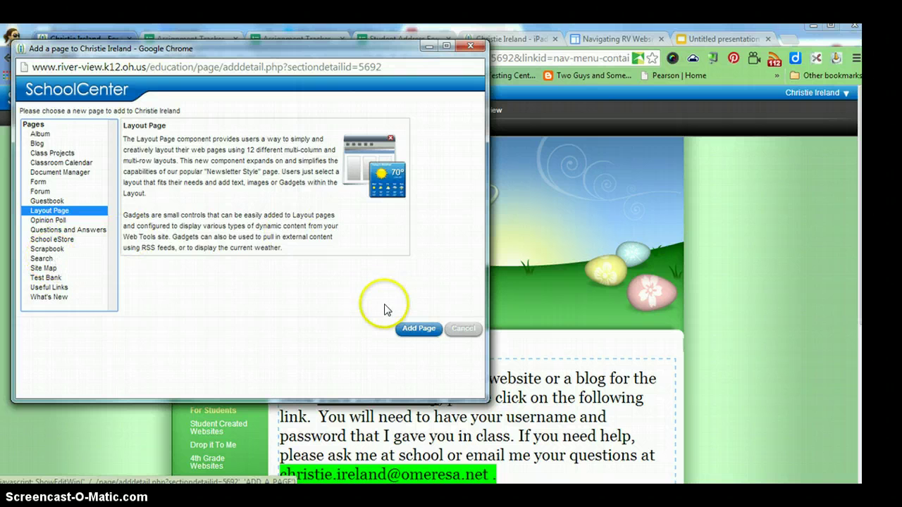
{"action": "left_click", "coordinate": [442, 335]}
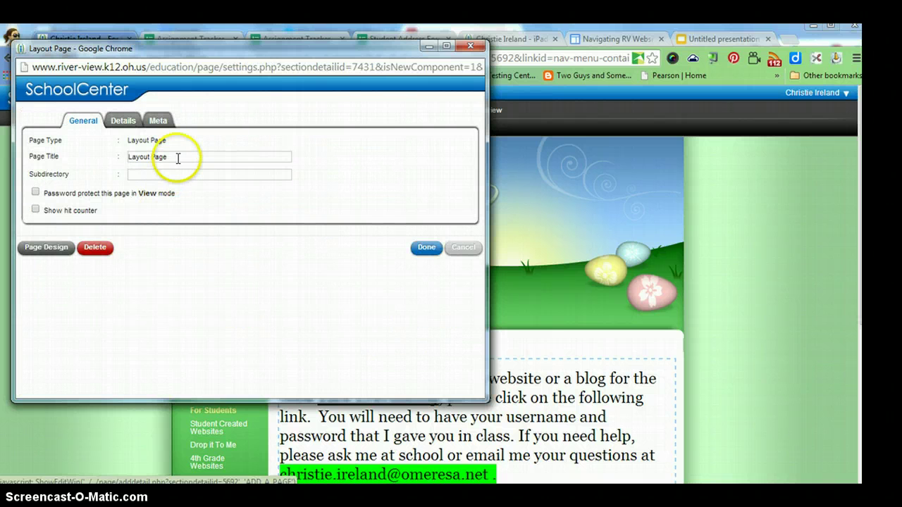
{"action": "left_click_drag", "start_coordinate": [177, 157], "coordinate": [122, 163]}
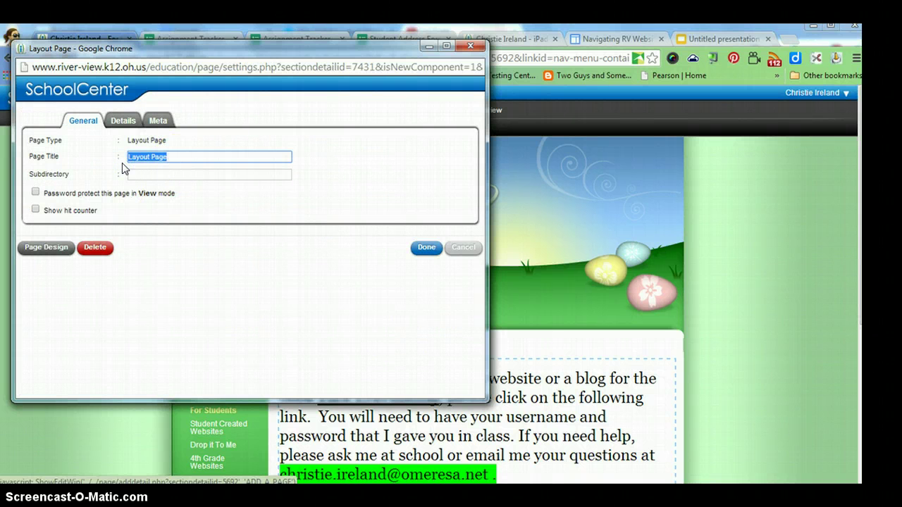
{"action": "type", "text": "Example"}
{"action": "left_click", "coordinate": [456, 265]}
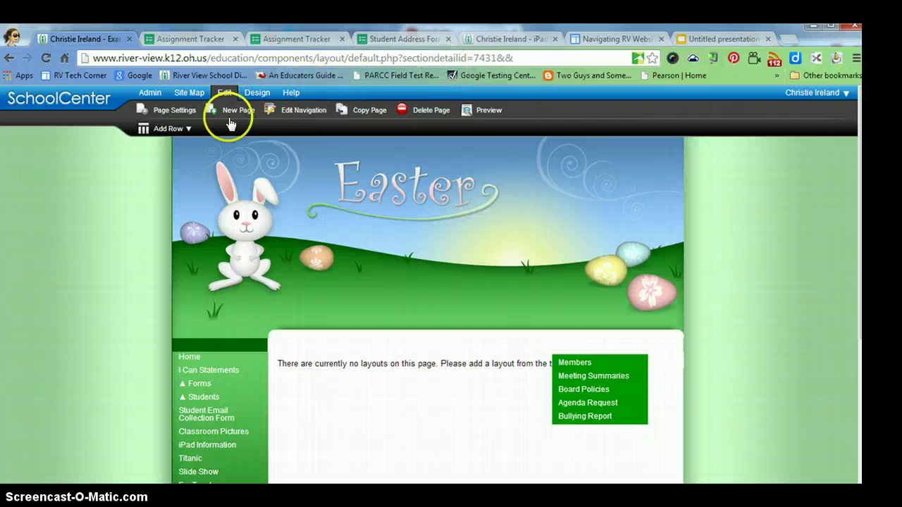
- Add a single-column row to the Example page and place a Picture and Text gadget in it
{"action": "left_click", "coordinate": [190, 135]}
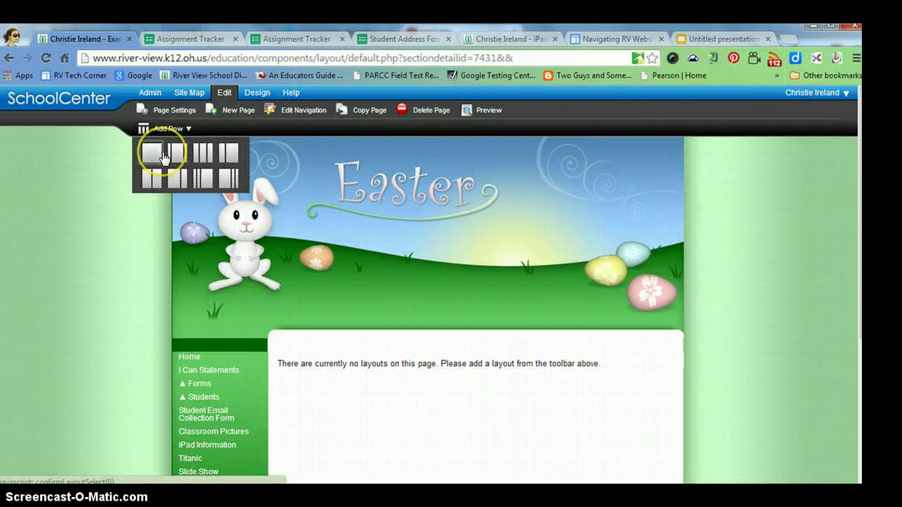
{"action": "left_click", "coordinate": [162, 156]}
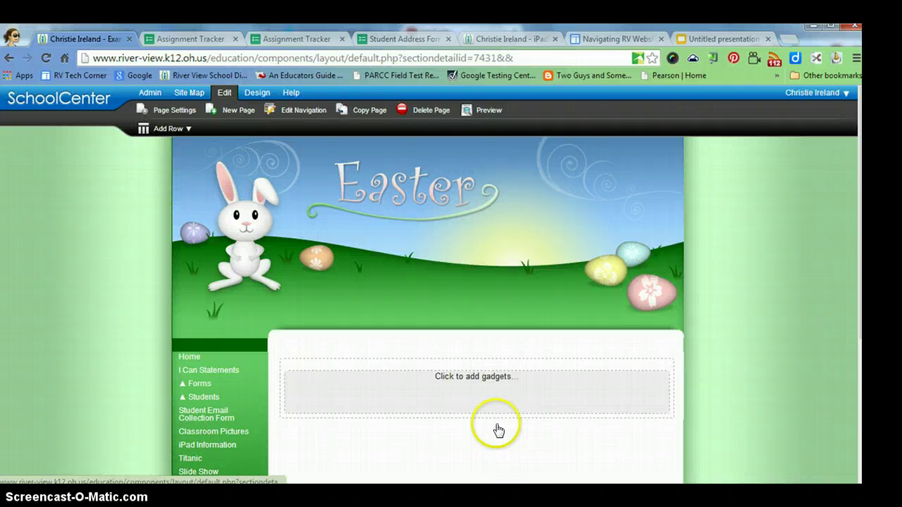
{"action": "left_click", "coordinate": [493, 413]}
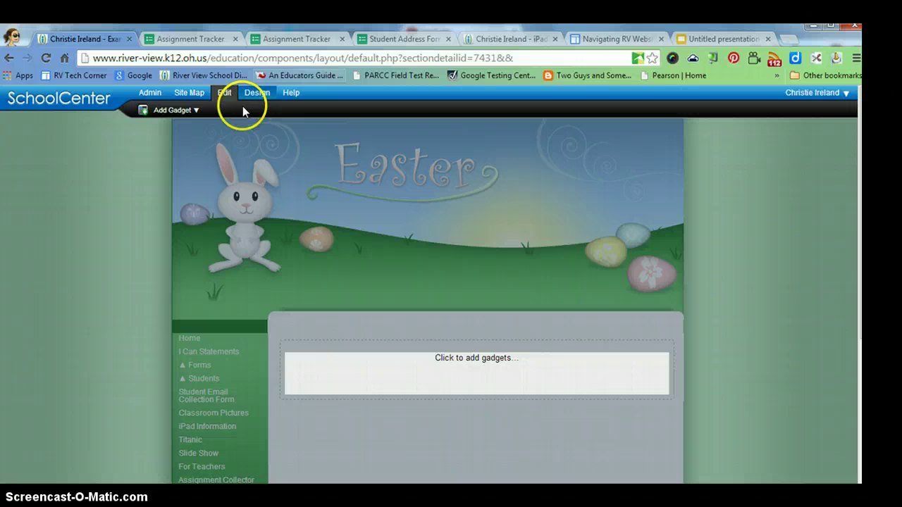
{"action": "left_click", "coordinate": [195, 111]}
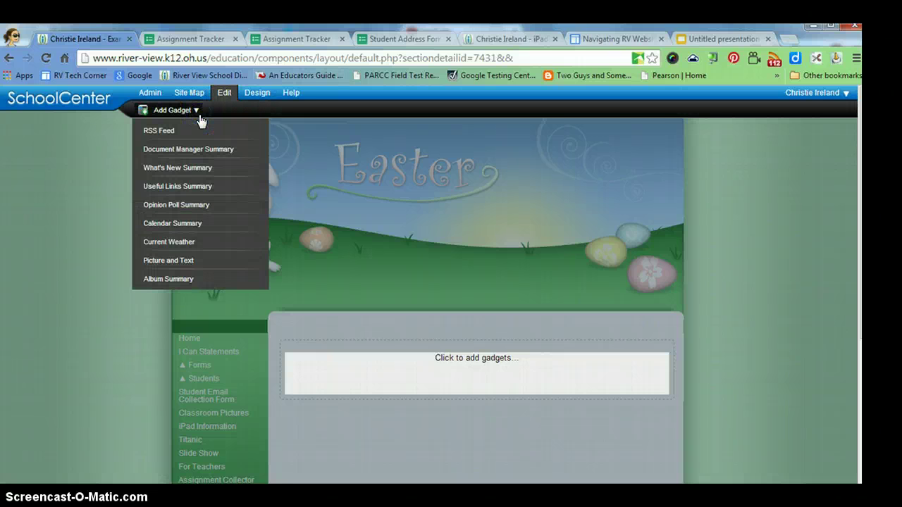
{"action": "left_click", "coordinate": [173, 268]}
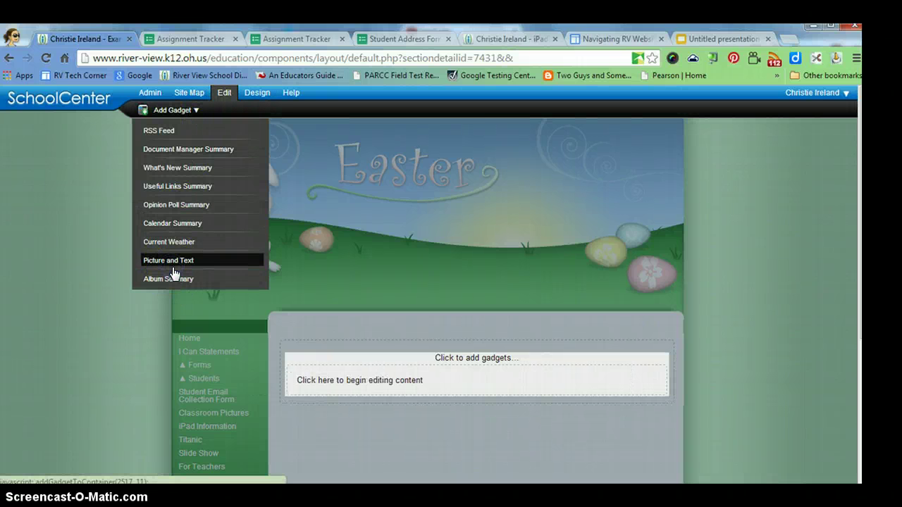
- Enter "Please visit the following sites to practice for the up and coming PARCC tests." in the gadget and start a new line
{"action": "left_click", "coordinate": [444, 406]}
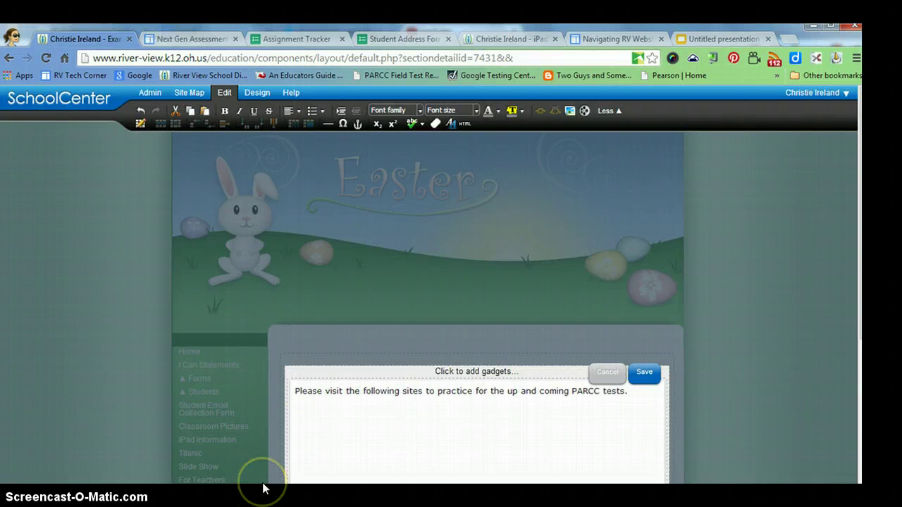
{"action": "left_click", "coordinate": [357, 428]}
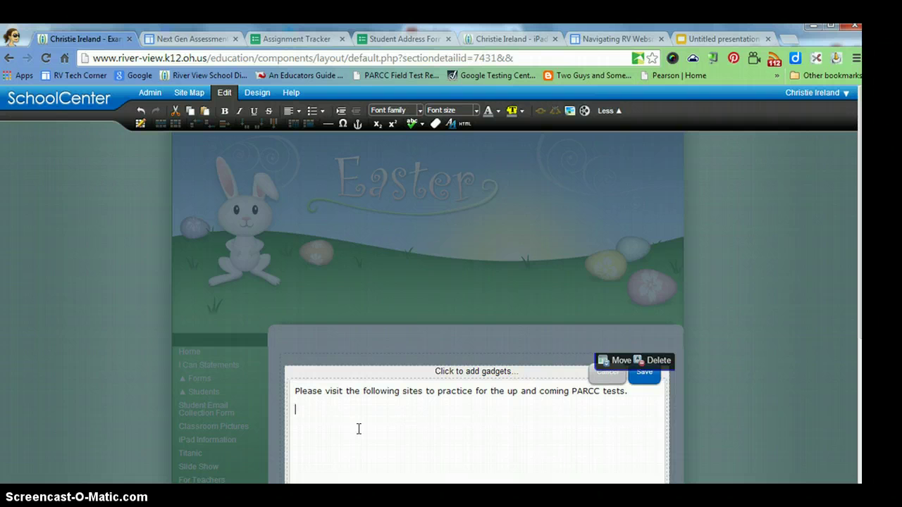
- Copy the web address of the Next Gen Assessments home page, nextgen.apps.sparcc.org/home
{"action": "left_click", "coordinate": [221, 39]}
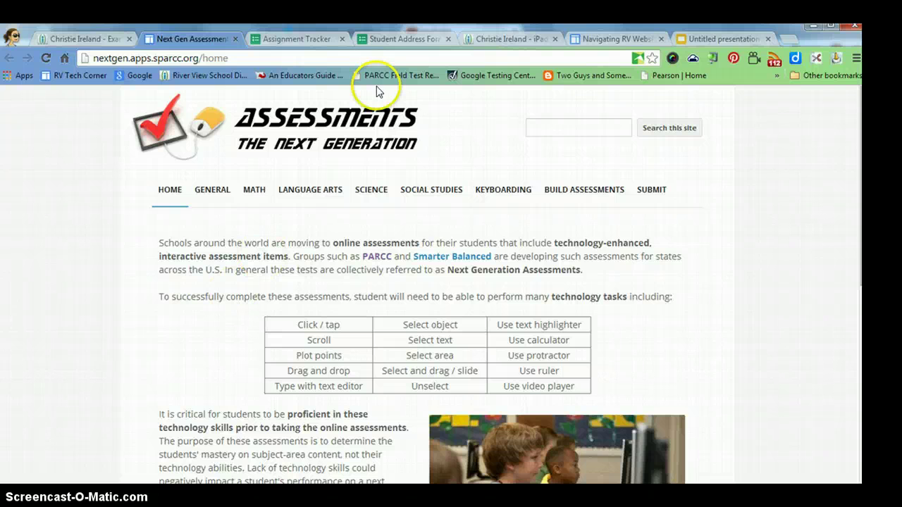
{"action": "left_click", "coordinate": [215, 58]}
{"action": "left_click_drag", "start_coordinate": [215, 58], "coordinate": [88, 58]}
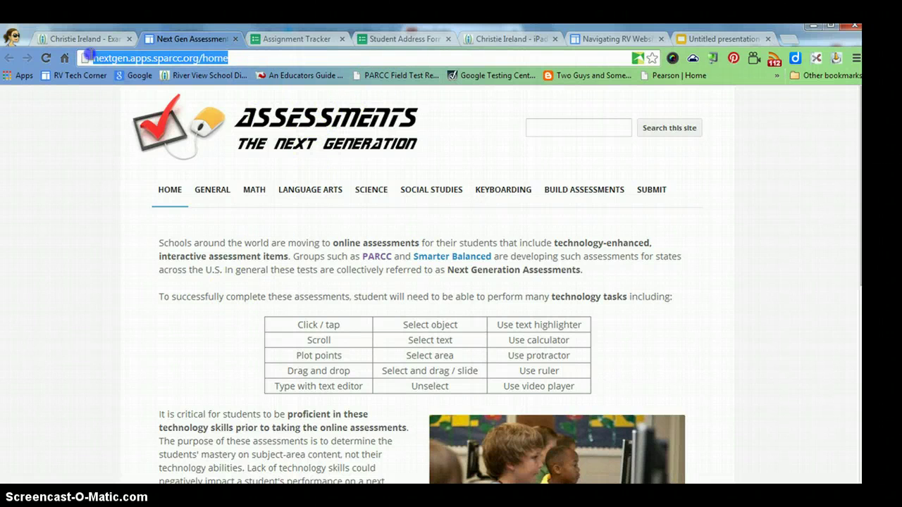
{"action": "right_click", "coordinate": [158, 55]}
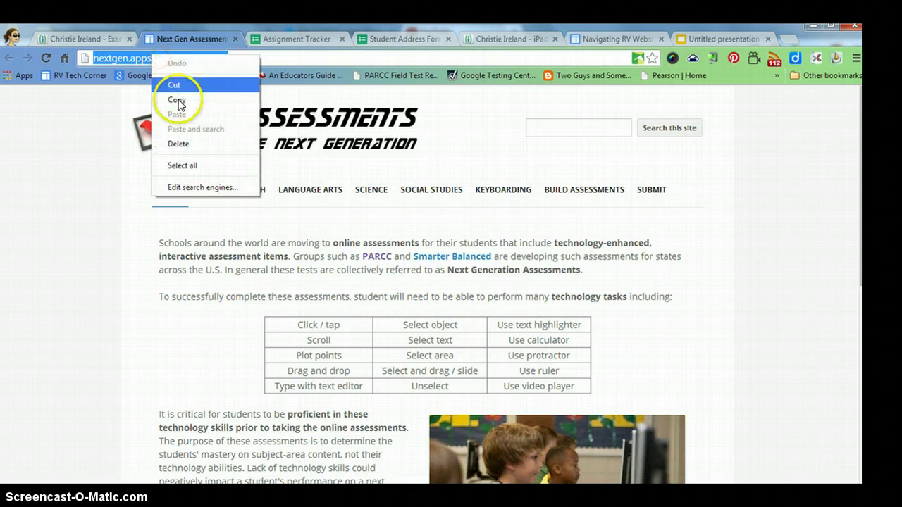
{"action": "left_click", "coordinate": [177, 97]}
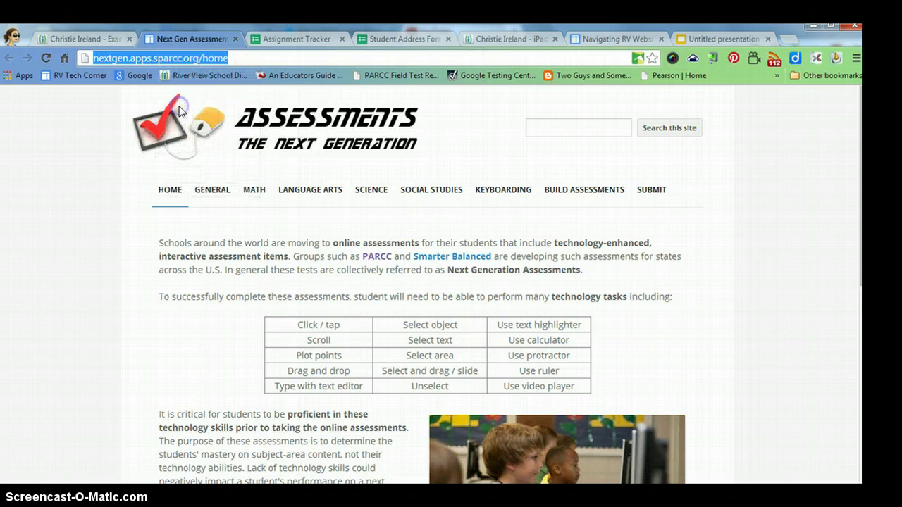
- Return to the Example page and enter "Next Generation Tests" below the PARCC sentence
{"action": "left_click", "coordinate": [95, 37]}
{"action": "left_click", "coordinate": [370, 369]}
{"action": "left_click", "coordinate": [393, 448]}
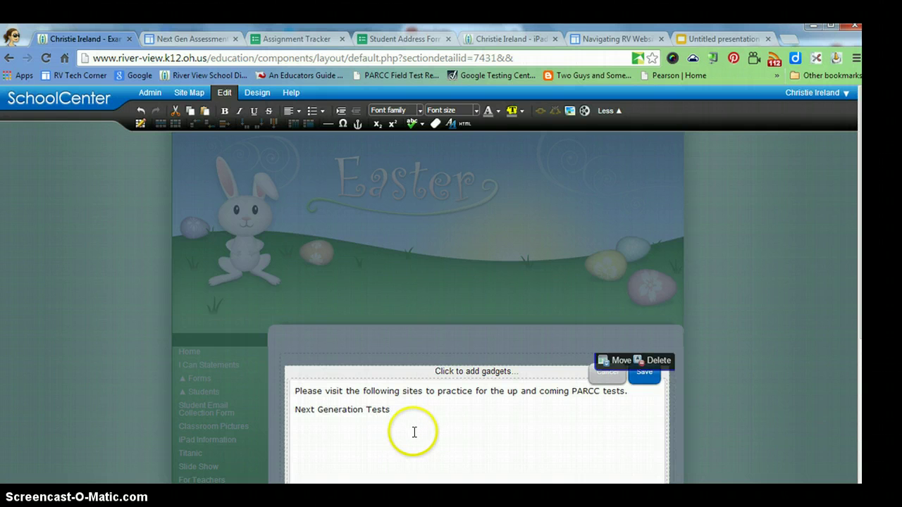
- Link the "Next Generation Tests" text to the copied nextgen.apps.sparcc.org address, set to open in a new window
{"action": "left_click_drag", "start_coordinate": [407, 429], "coordinate": [310, 429]}
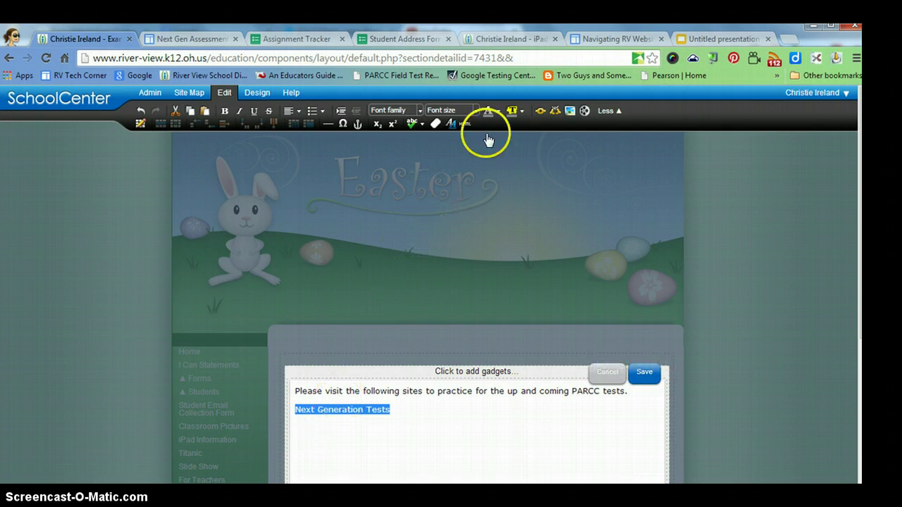
{"action": "left_click", "coordinate": [567, 121]}
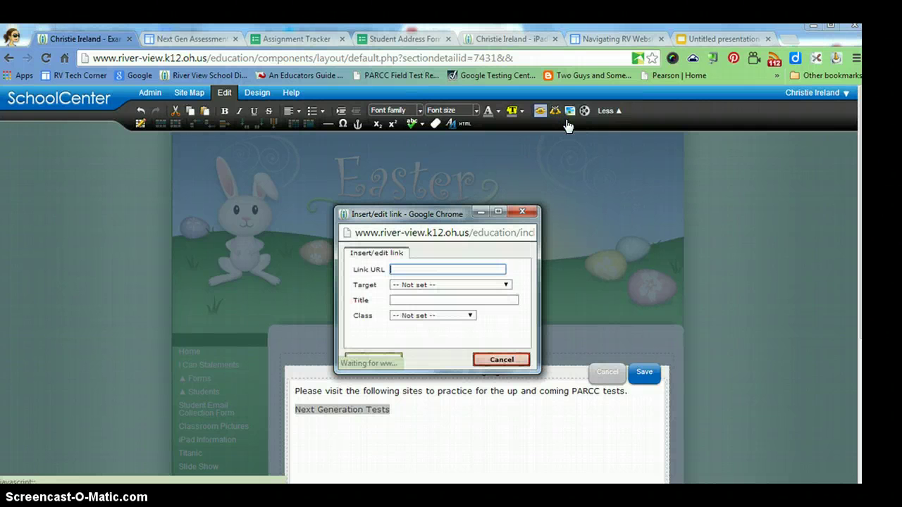
{"action": "right_click", "coordinate": [422, 271]}
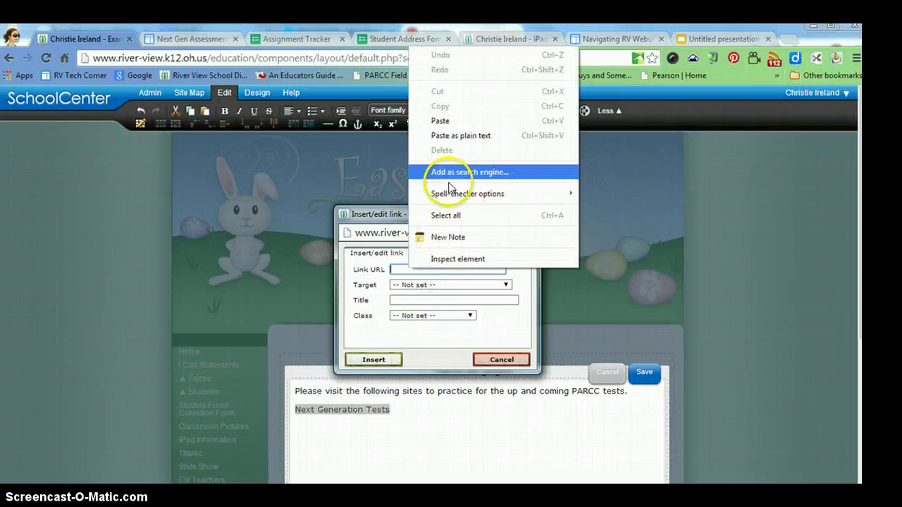
{"action": "left_click", "coordinate": [458, 127]}
{"action": "left_click", "coordinate": [455, 285]}
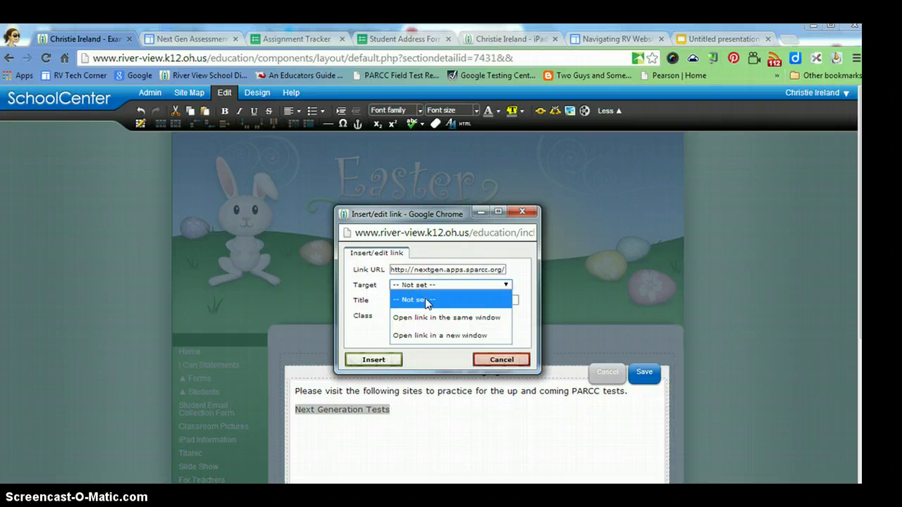
{"action": "left_click", "coordinate": [429, 337]}
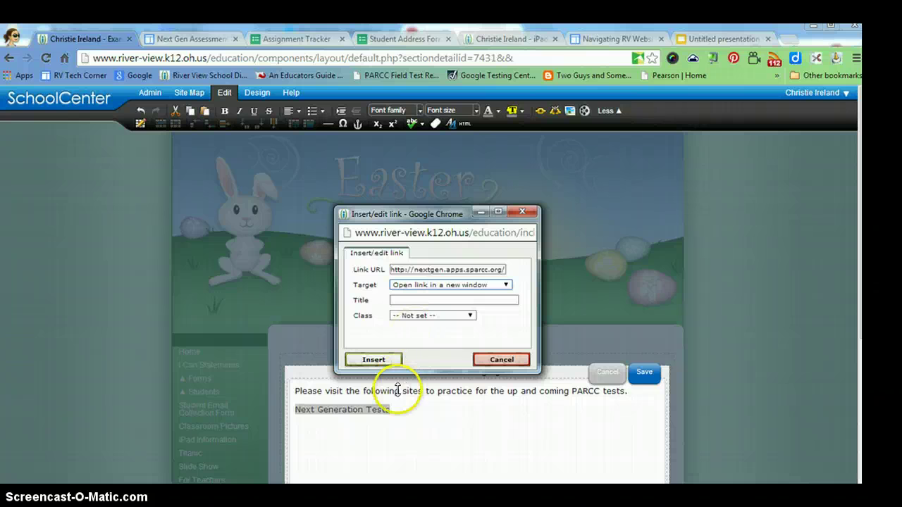
{"action": "left_click", "coordinate": [376, 360]}
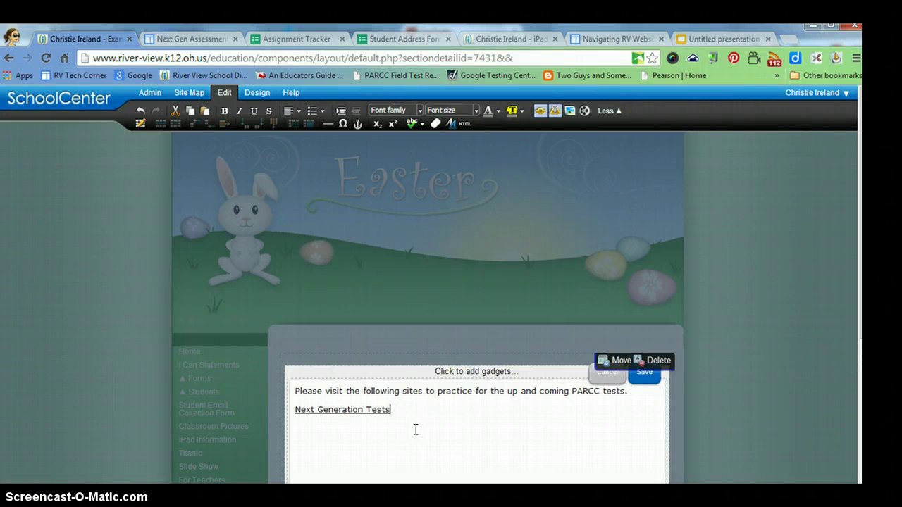
- Set the font color of the "Next Generation Tests" link to blue
{"action": "left_click_drag", "start_coordinate": [410, 429], "coordinate": [303, 427]}
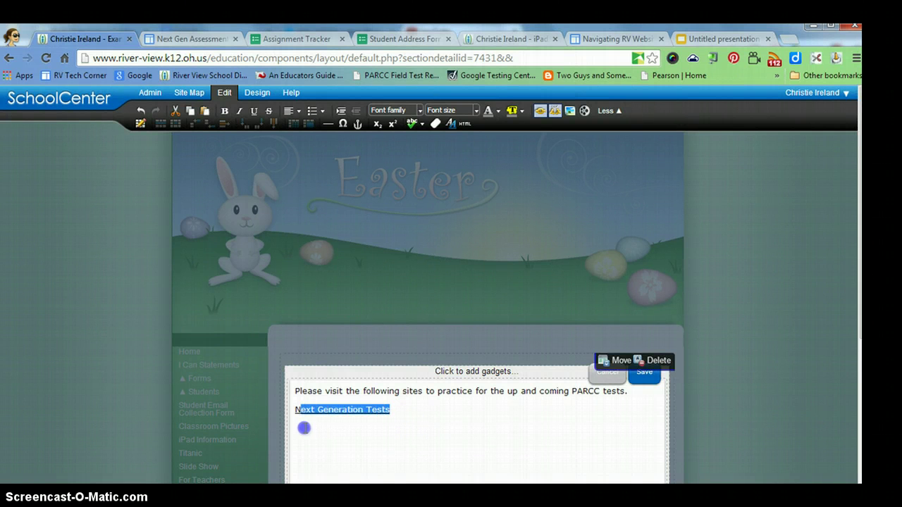
{"action": "left_click", "coordinate": [521, 113]}
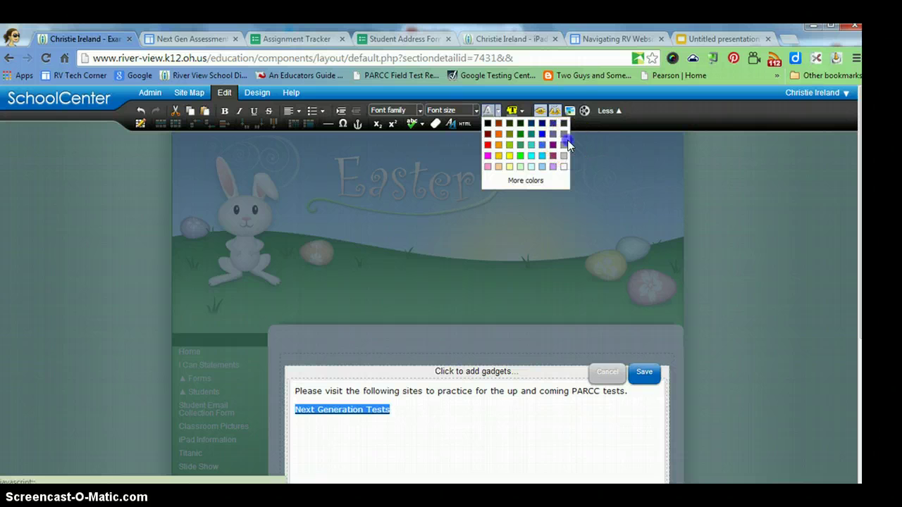
{"action": "left_click", "coordinate": [554, 133]}
{"action": "left_click", "coordinate": [529, 462]}
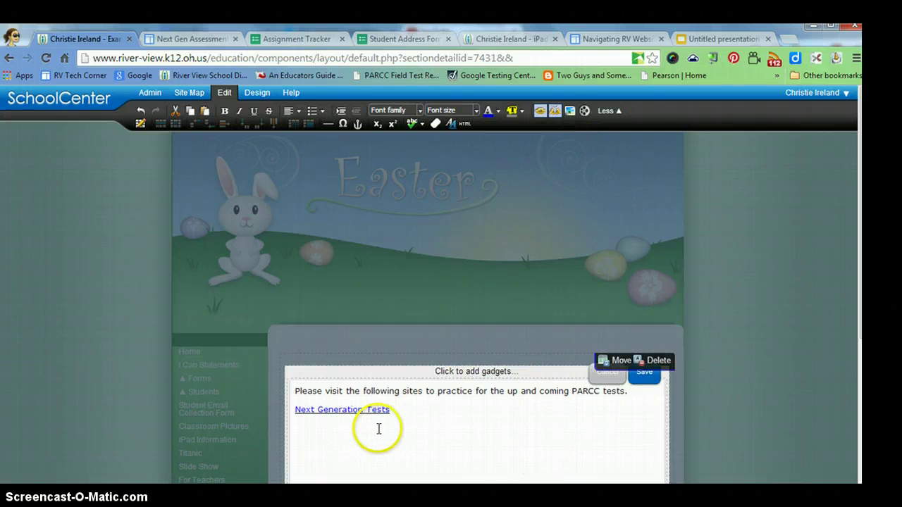
- Save the page's text gadget, preview the page and test the "Next Generation Tests" link
{"action": "left_click", "coordinate": [681, 398]}
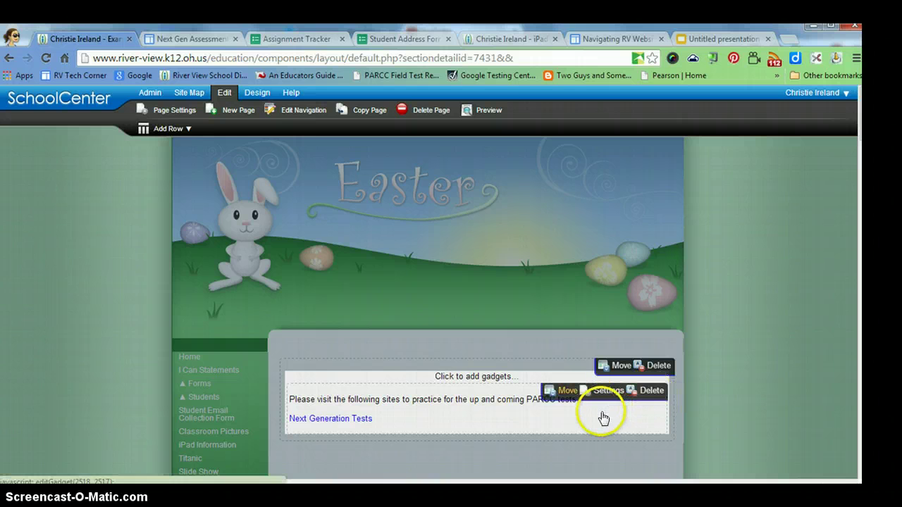
{"action": "left_click", "coordinate": [507, 118]}
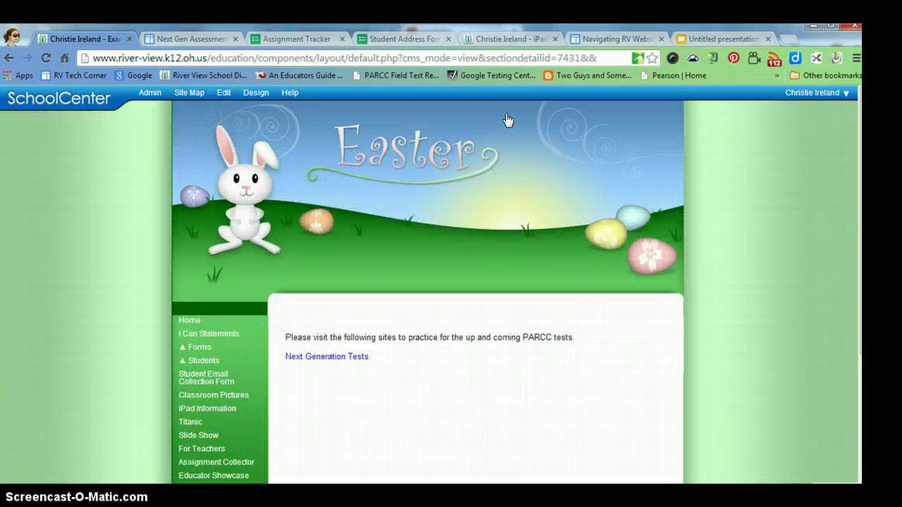
{"action": "left_click", "coordinate": [554, 444]}
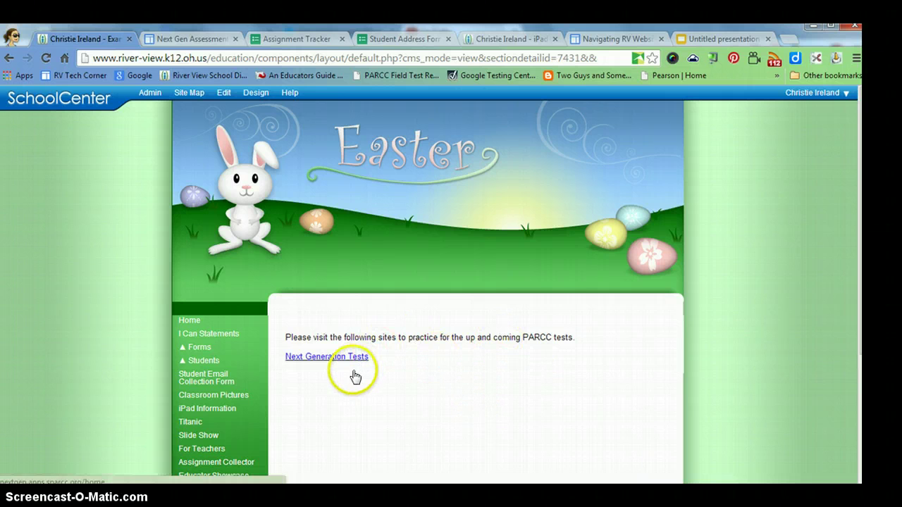
{"action": "left_click", "coordinate": [351, 370]}
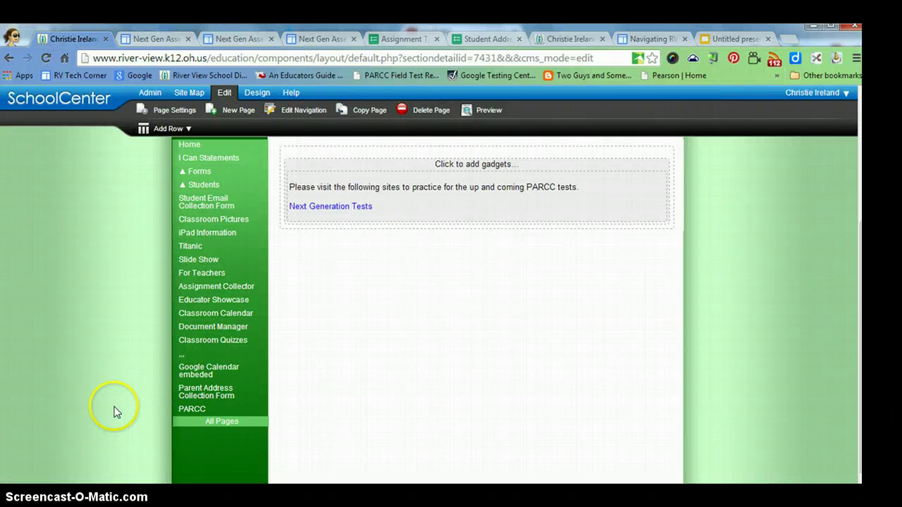
- Edit the site navigation to add the Example page at the end of the Left navigation list, below PARCC
{"action": "scroll", "coordinate": [326, 339], "scroll_direction": "up", "scroll_amount": 1}
{"action": "scroll", "coordinate": [324, 339], "scroll_direction": "up", "scroll_amount": 3}
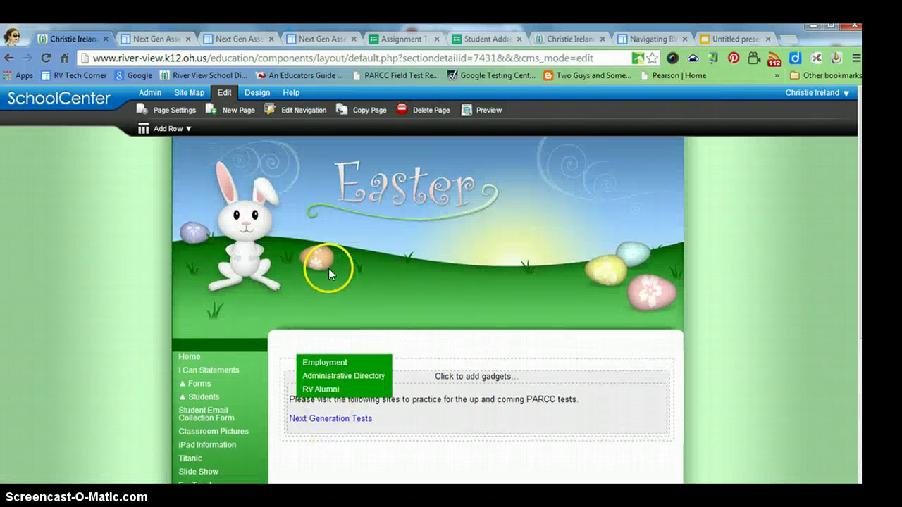
{"action": "left_click", "coordinate": [318, 112]}
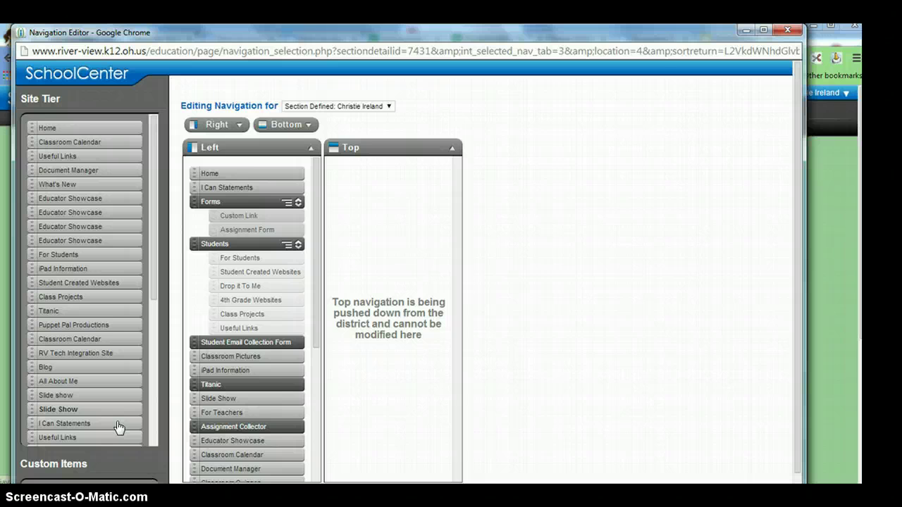
{"action": "left_click_drag", "start_coordinate": [118, 427], "coordinate": [240, 401]}
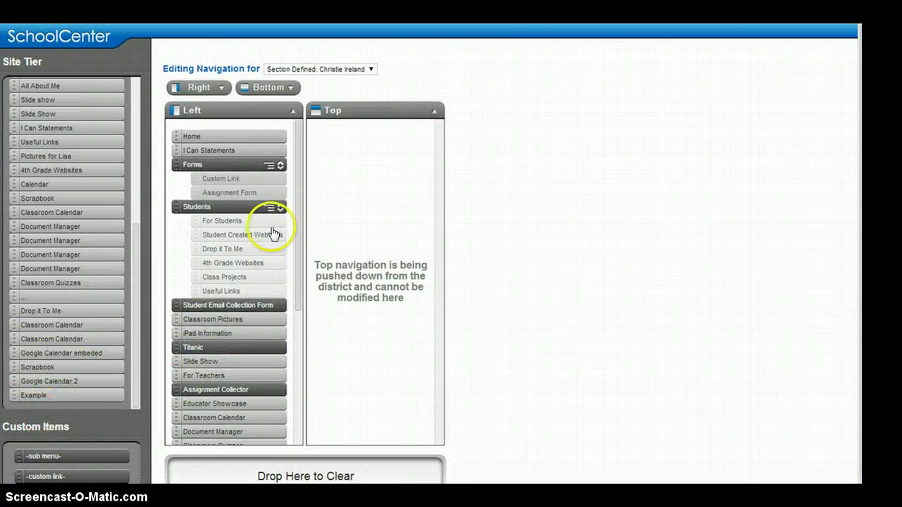
{"action": "mouse_move", "coordinate": [300, 195]}
{"action": "left_mouse_down"}
{"action": "mouse_move", "coordinate": [312, 189]}
{"action": "mouse_move", "coordinate": [316, 338]}
{"action": "left_mouse_up"}
{"action": "left_click_drag", "start_coordinate": [22, 397], "coordinate": [191, 312]}
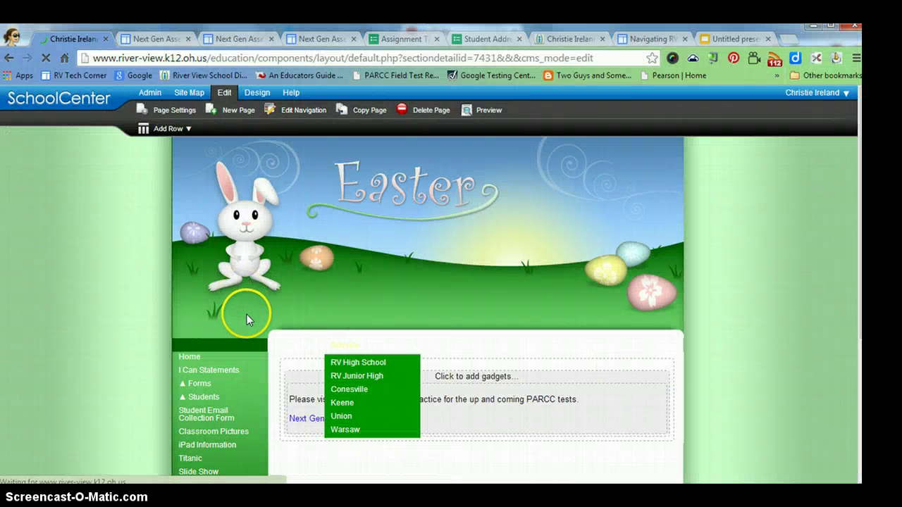
- Open the Example page from its new entry in the site navigation
{"action": "scroll", "coordinate": [247, 320], "scroll_direction": "down", "scroll_amount": 2}
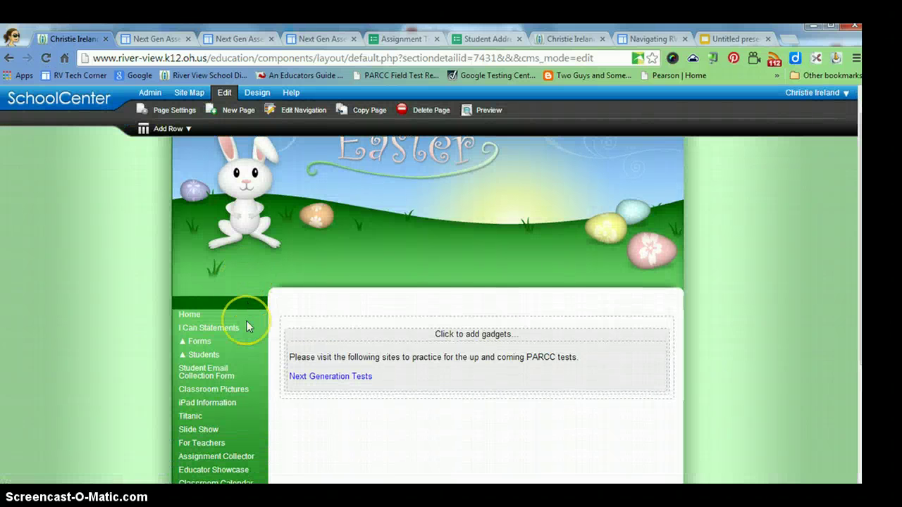
{"action": "scroll", "coordinate": [247, 326], "scroll_direction": "down", "scroll_amount": 3}
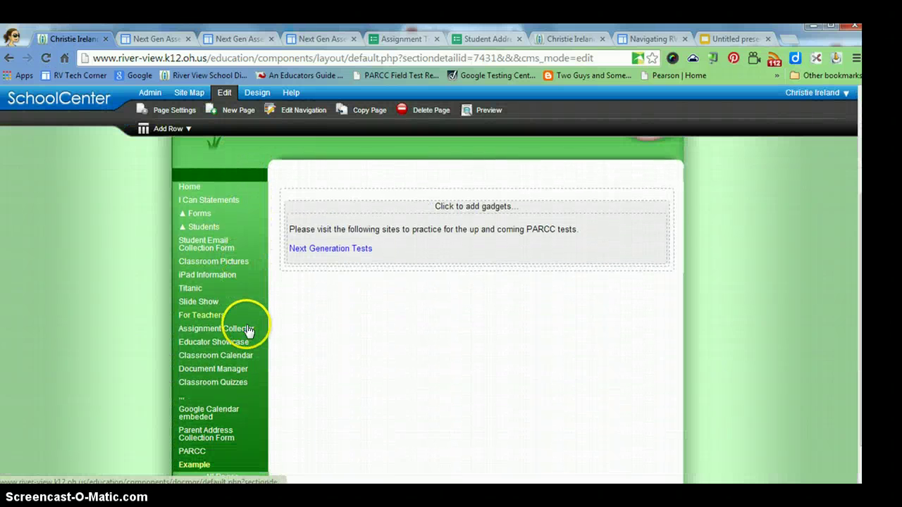
{"action": "left_click", "coordinate": [206, 479]}
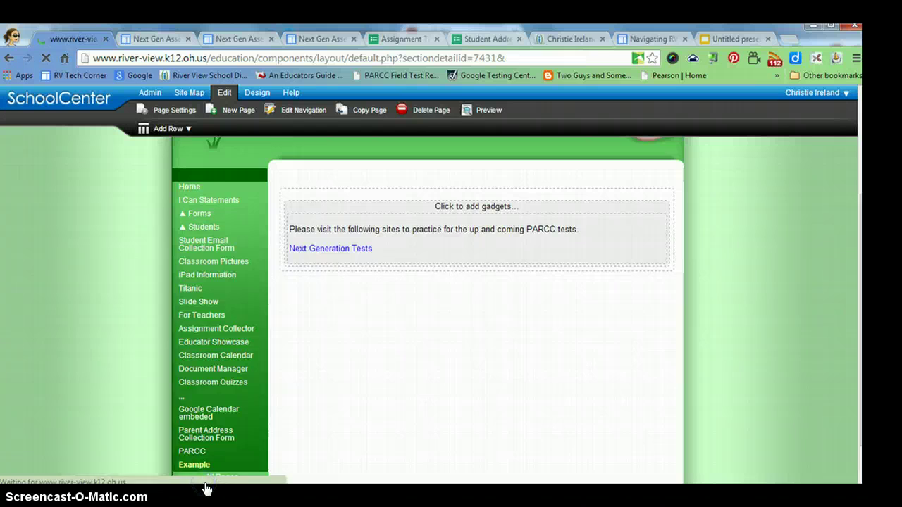
{"action": "scroll", "coordinate": [181, 190], "scroll_direction": "down", "scroll_amount": 3}
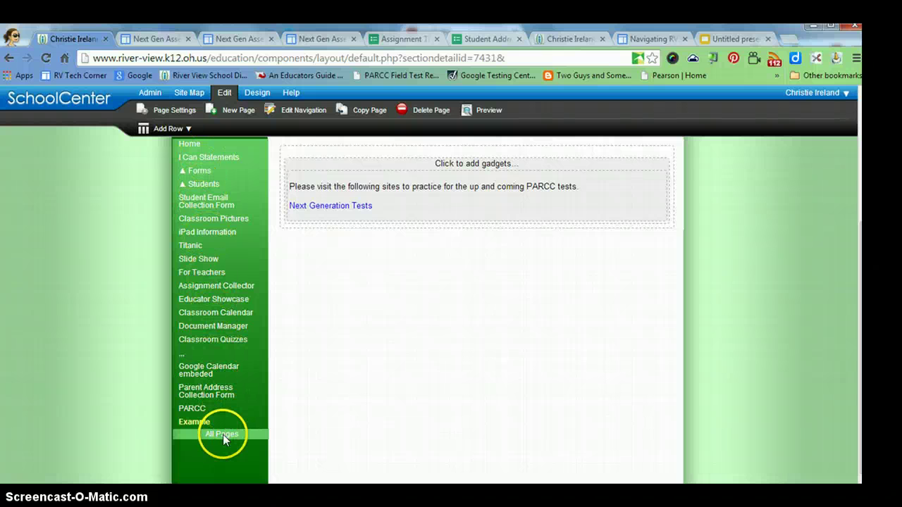
- Switch to the Next Gen Assessments site and copy its home page address, nextgen.apps.sparcc.org/home, again
{"action": "left_click", "coordinate": [164, 39]}
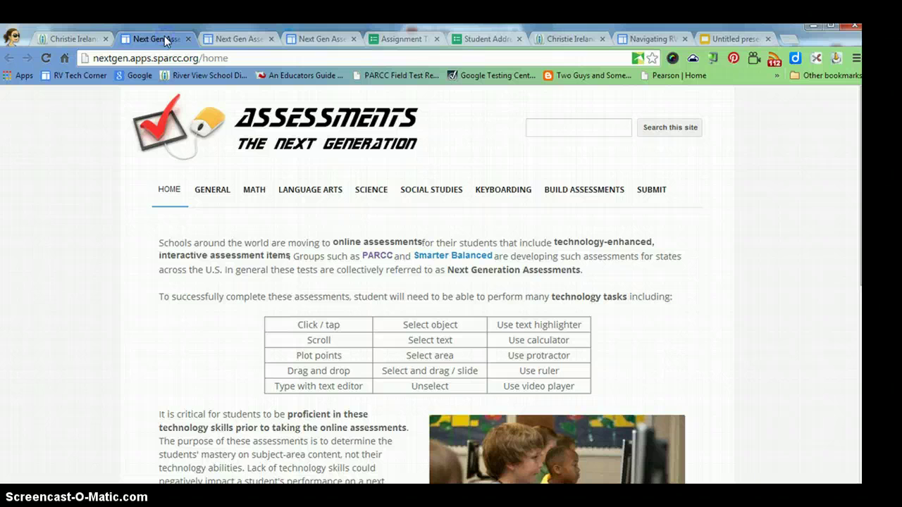
{"action": "left_click", "coordinate": [128, 61]}
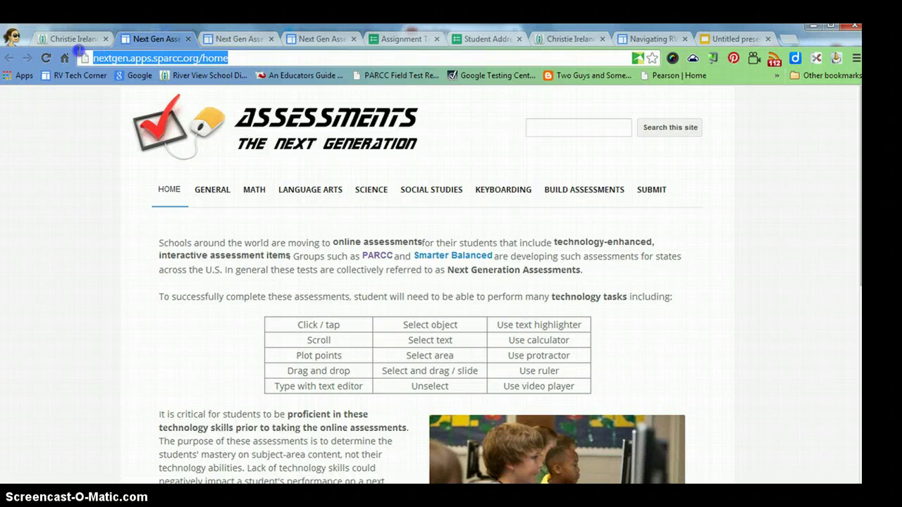
{"action": "right_click", "coordinate": [126, 60]}
{"action": "left_click", "coordinate": [134, 102]}
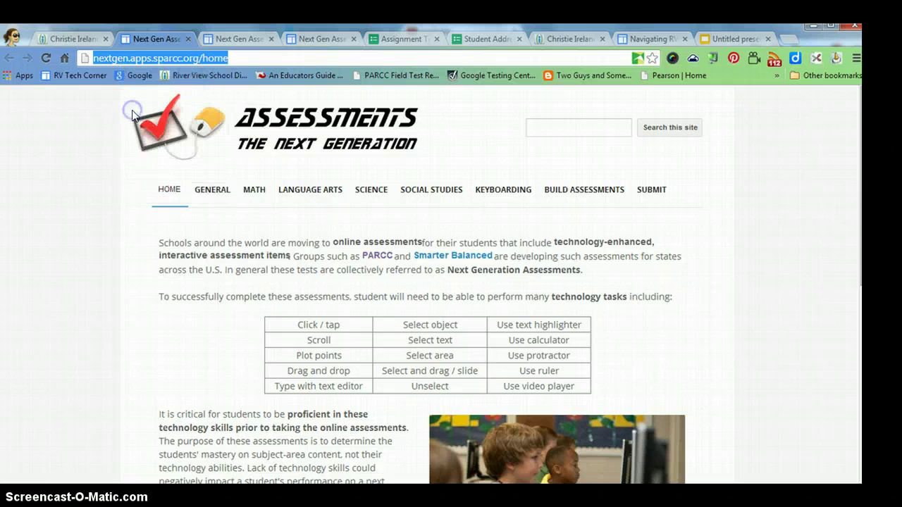
- Return to the Example page and add a custom link below Example in the Left navigation list
{"action": "left_click", "coordinate": [62, 39]}
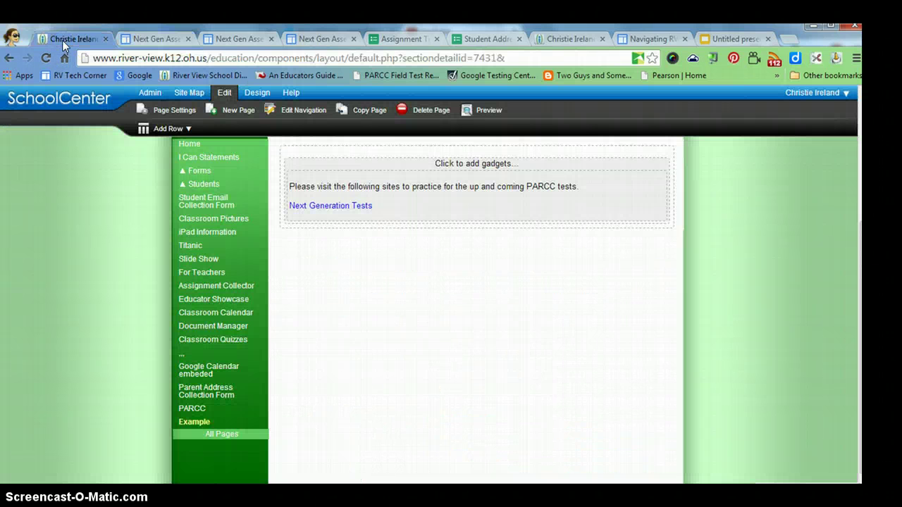
{"action": "left_click", "coordinate": [314, 124]}
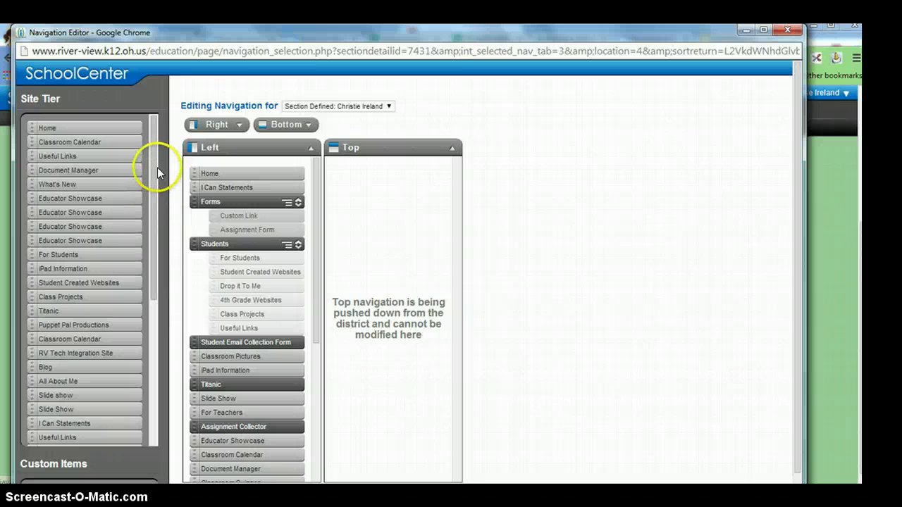
{"action": "left_click_drag", "start_coordinate": [158, 171], "coordinate": [153, 439]}
{"action": "scroll", "coordinate": [151, 443], "scroll_direction": "down", "scroll_amount": 1}
{"action": "scroll", "coordinate": [151, 442], "scroll_direction": "down", "scroll_amount": 1}
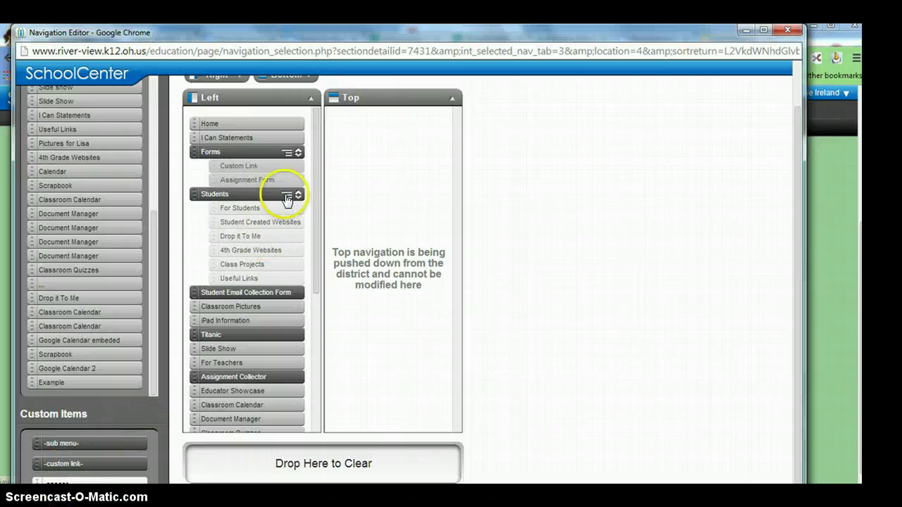
{"action": "left_click_drag", "start_coordinate": [321, 151], "coordinate": [339, 399]}
{"action": "left_click_drag", "start_coordinate": [109, 468], "coordinate": [263, 291]}
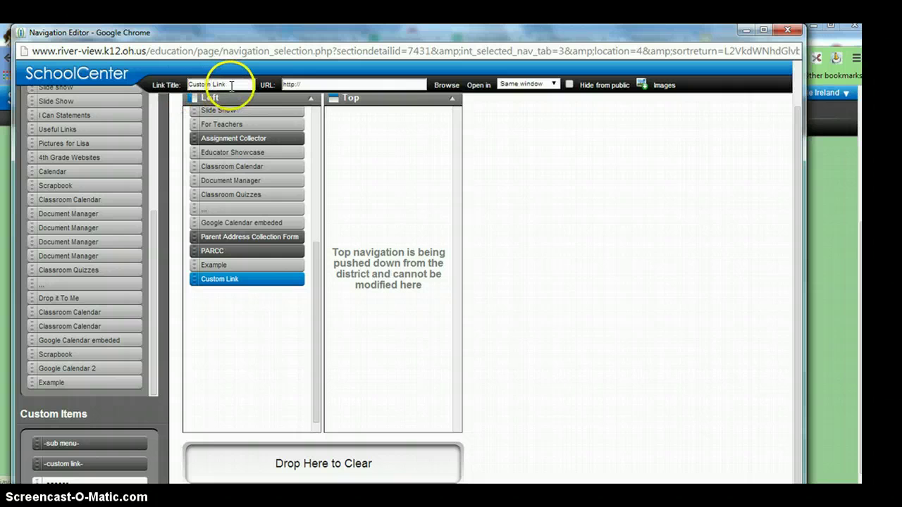
{"action": "left_click_drag", "start_coordinate": [242, 83], "coordinate": [192, 86]}
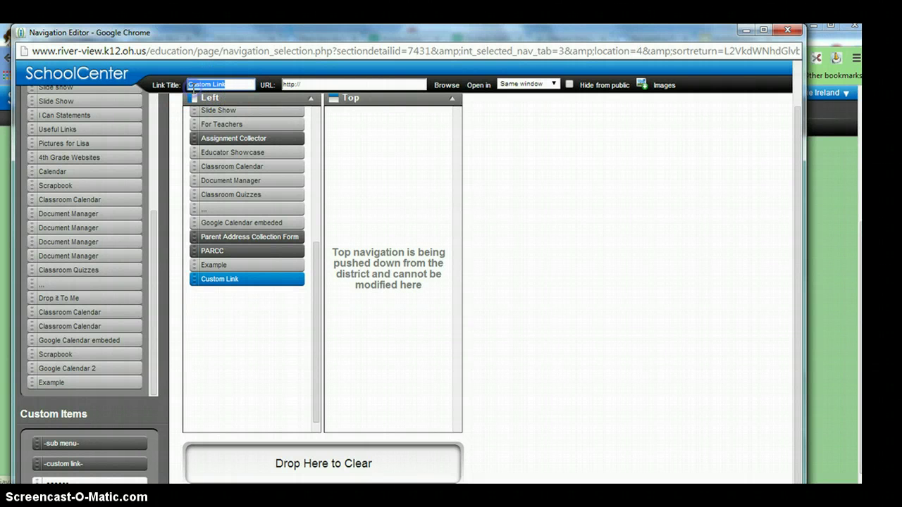
{"action": "type", "text": "Next Generations Test"}
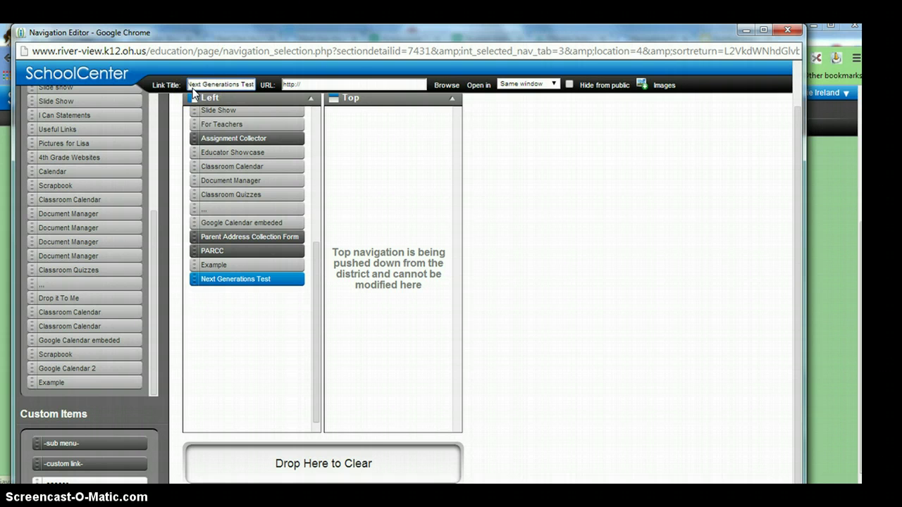
{"action": "left_click", "coordinate": [310, 84]}
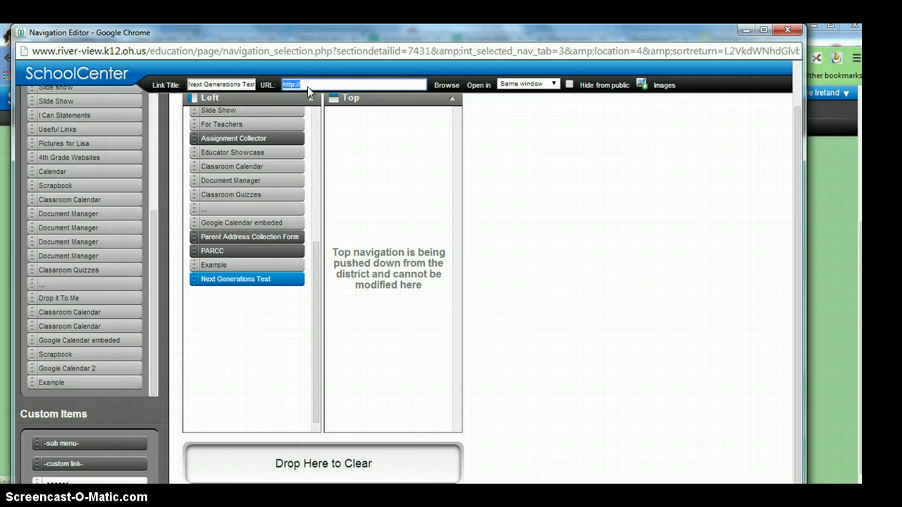
{"action": "right_click", "coordinate": [307, 86]}
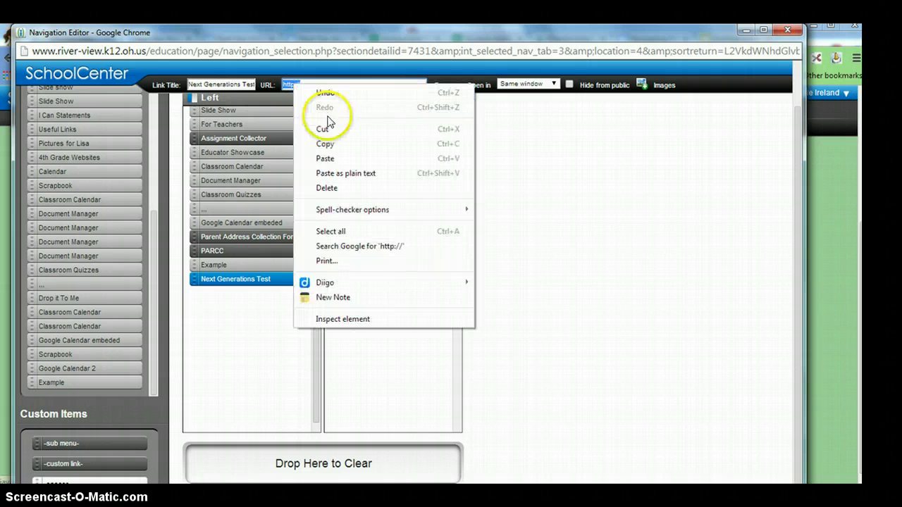
{"action": "left_click", "coordinate": [332, 159]}
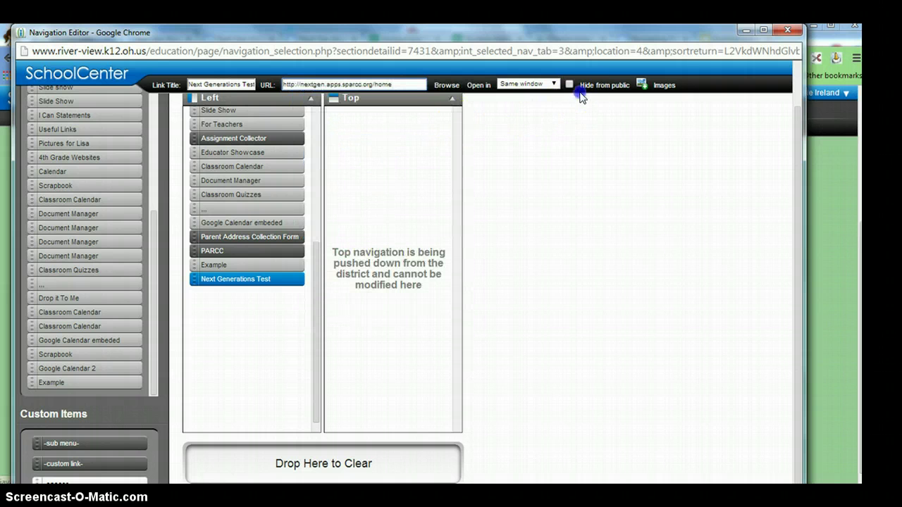
- Set the "Next Generations Test" link to open in a new window, save the navigation and test the link
{"action": "left_click", "coordinate": [554, 83]}
{"action": "left_click", "coordinate": [564, 118]}
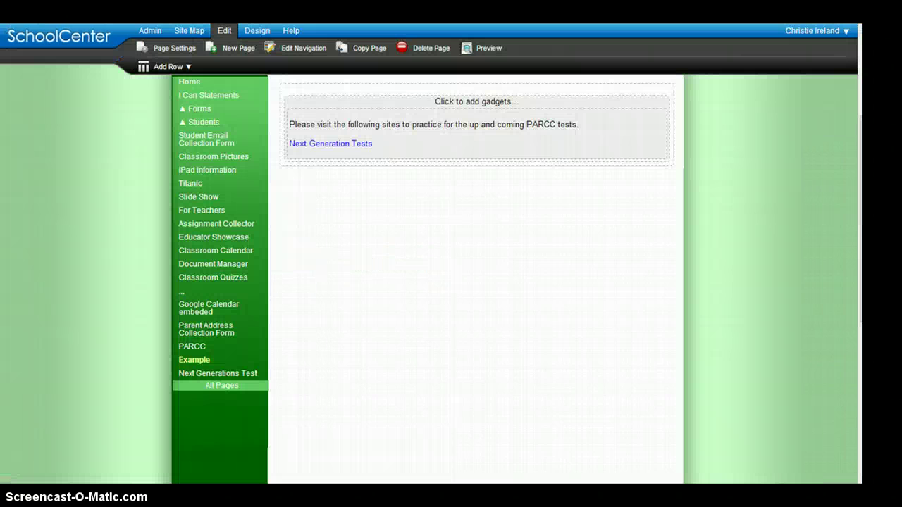
{"action": "left_click", "coordinate": [246, 389]}
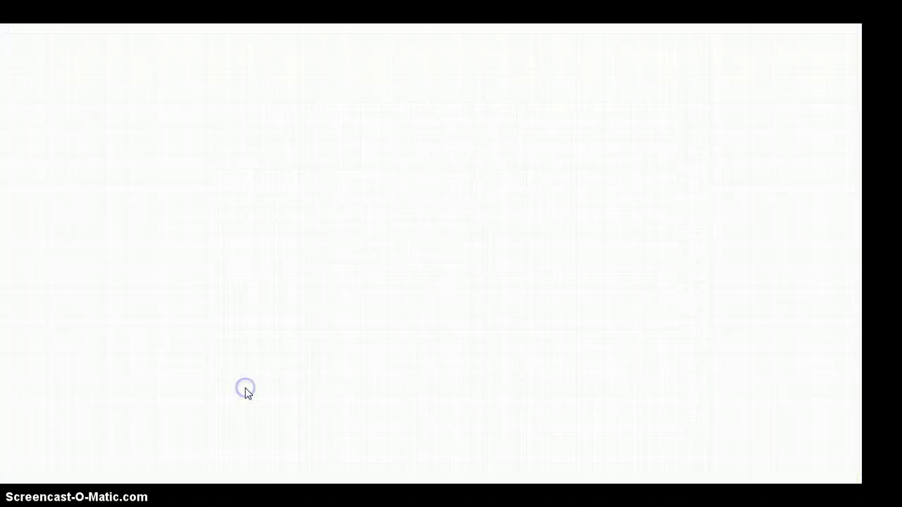